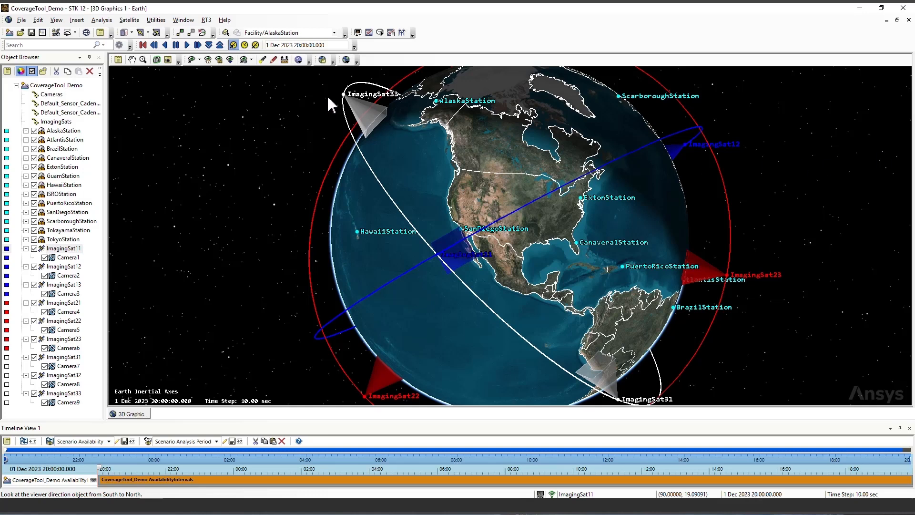
Step: Play the scenario animation, pause it, and reset it to the start time
click(186, 45)
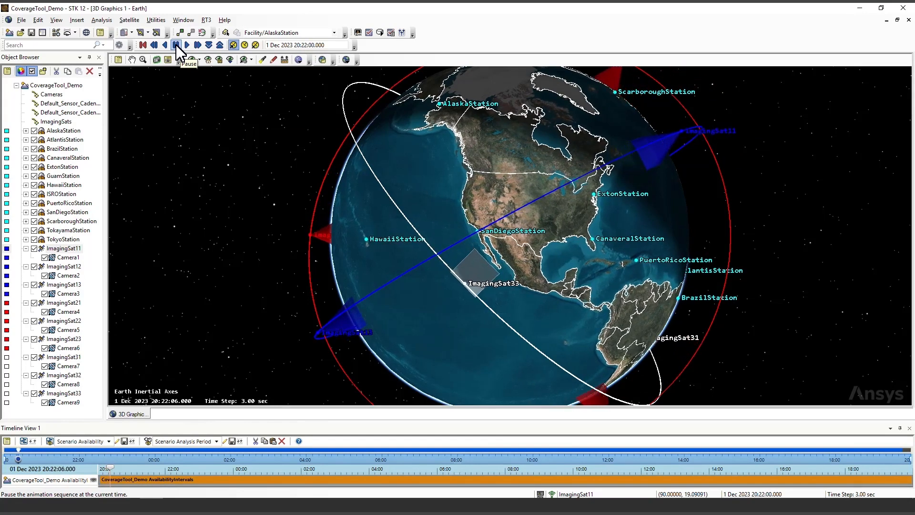
click(177, 45)
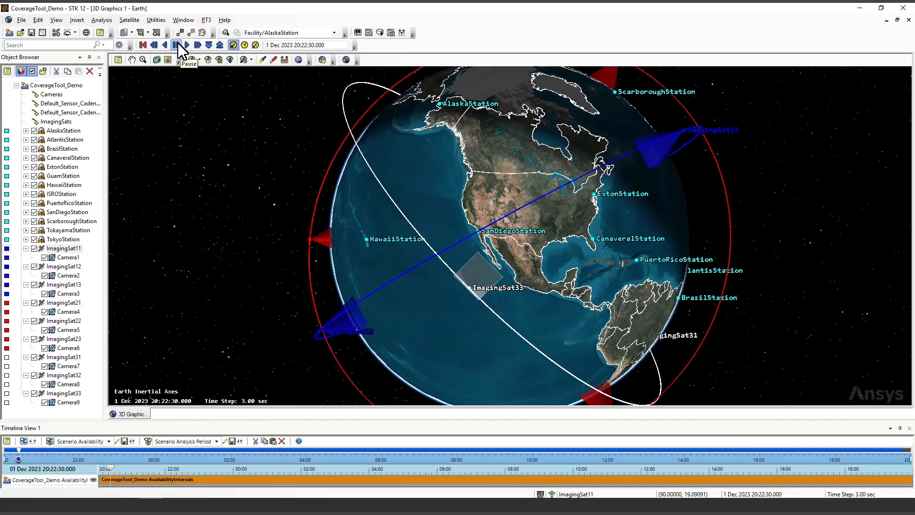
click(143, 45)
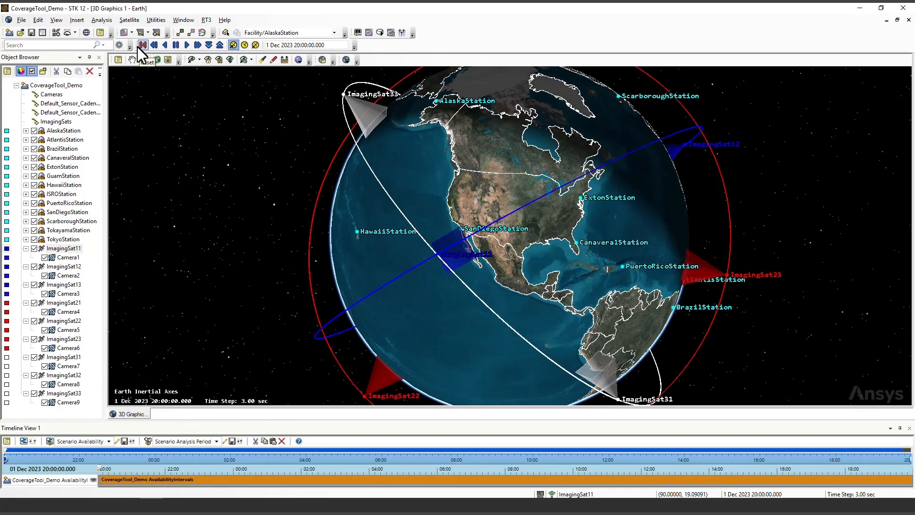
Step: Insert a Coverage Definition using the Coverage Tool method and name it RevisitTime
click(56, 33)
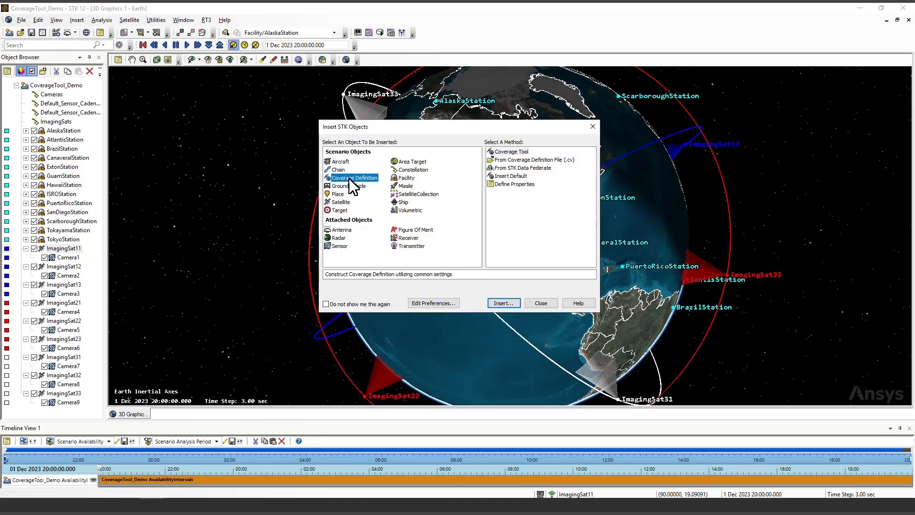
click(513, 152)
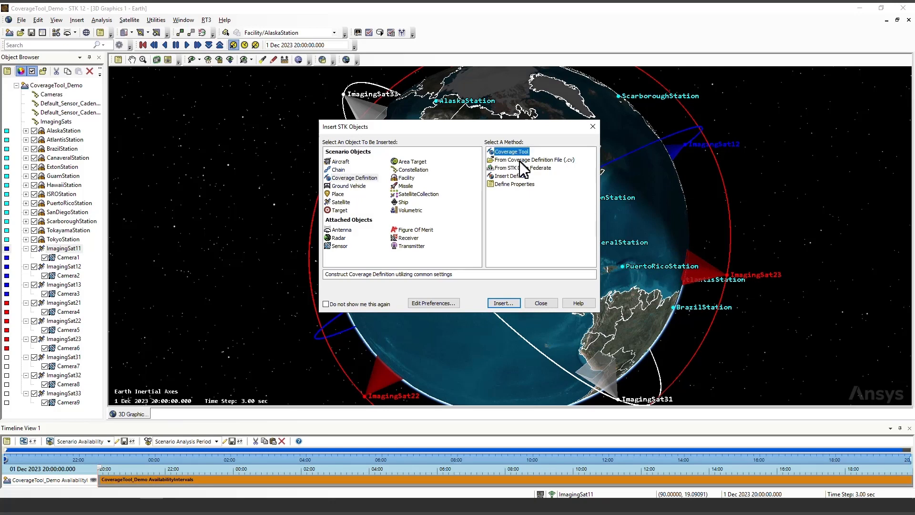
click(515, 305)
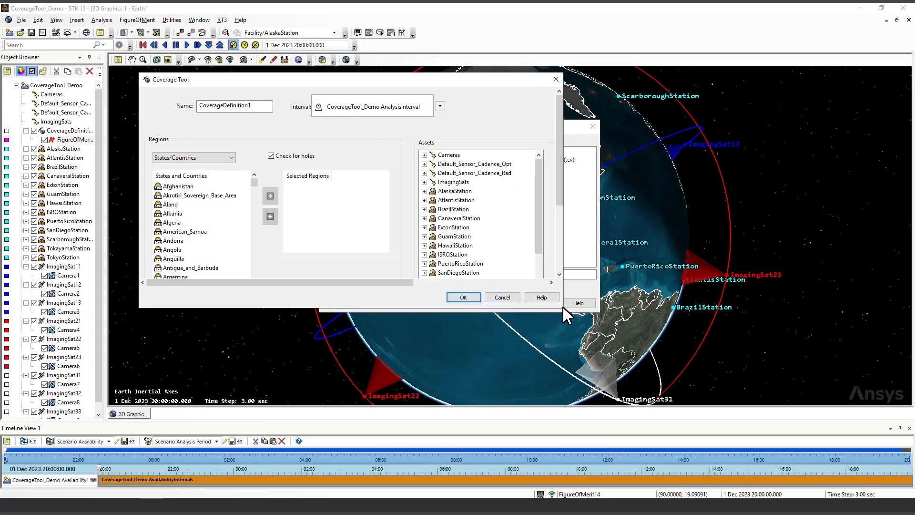
drag(564, 307, 772, 446)
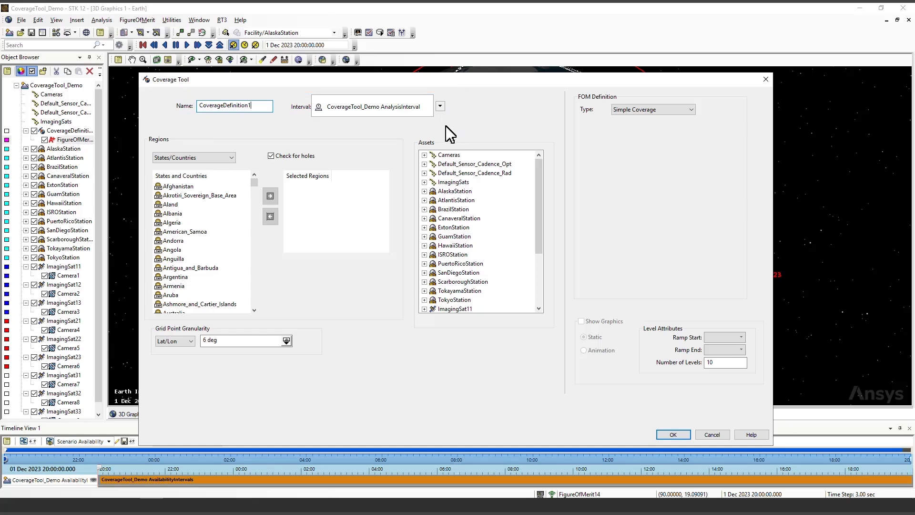
drag(253, 106, 197, 106)
text(RevisitTime)
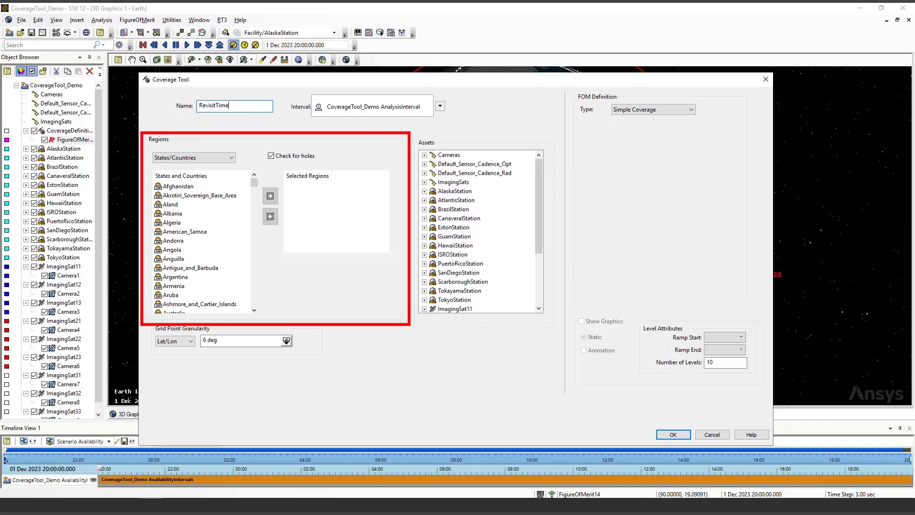
Step: Add United_States_of_America from the States/Countries regions to the coverage definition's selected regions
click(232, 158)
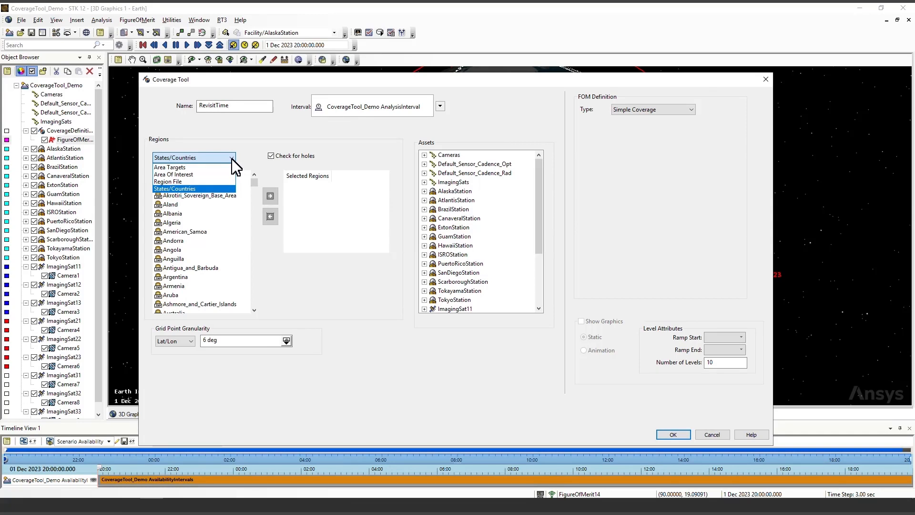
click(230, 195)
drag(254, 182, 254, 282)
click(218, 196)
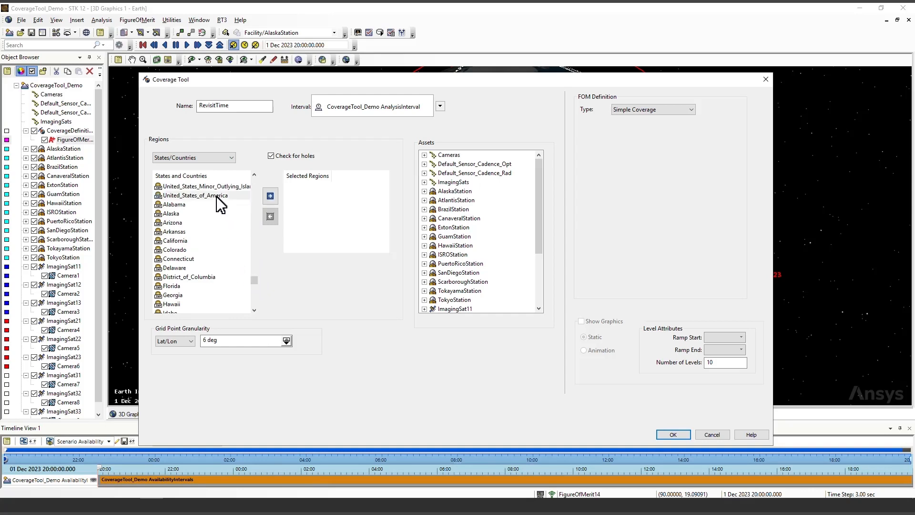
click(271, 196)
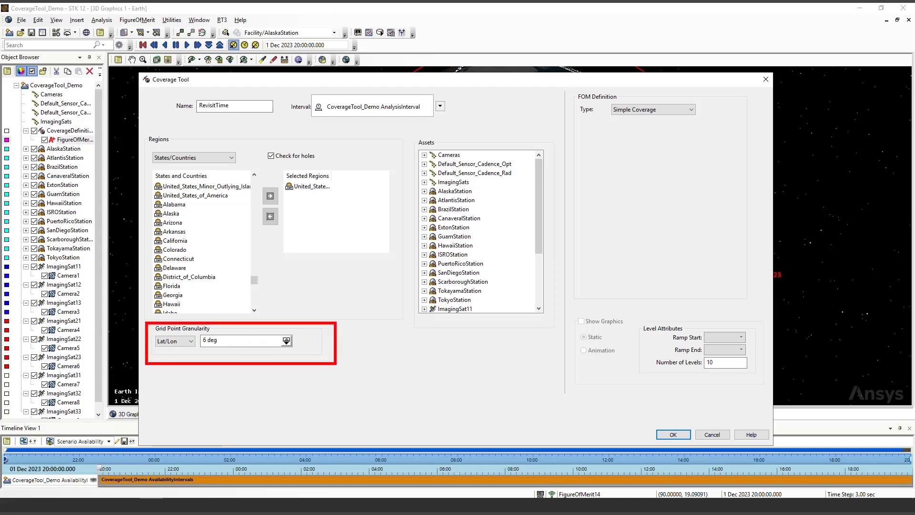
Step: Set the grid point granularity to Lat/Lon at 1 deg and assign the Cameras constellation as the active asset
click(191, 341)
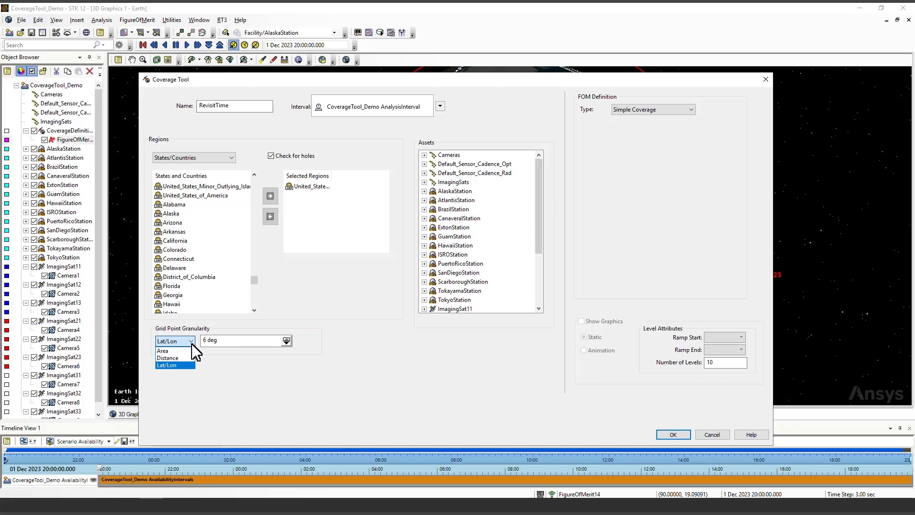
click(188, 366)
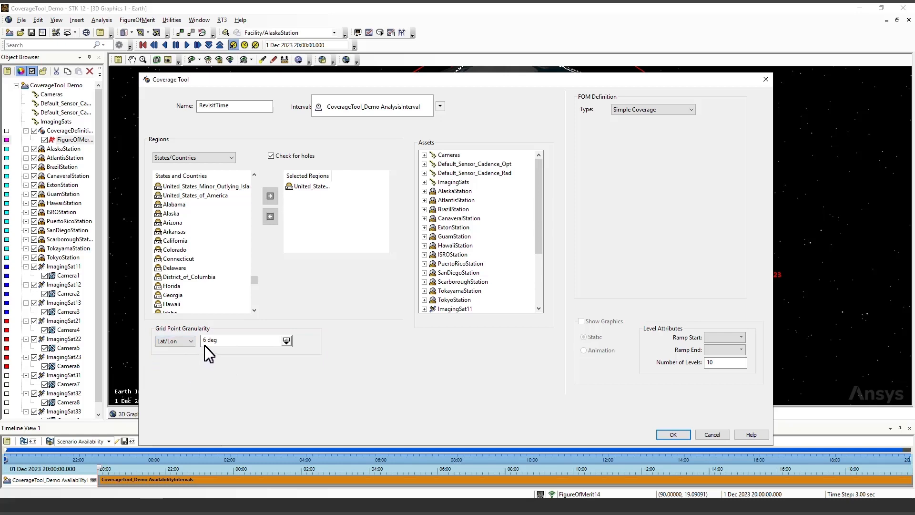
click(206, 342)
text(1)
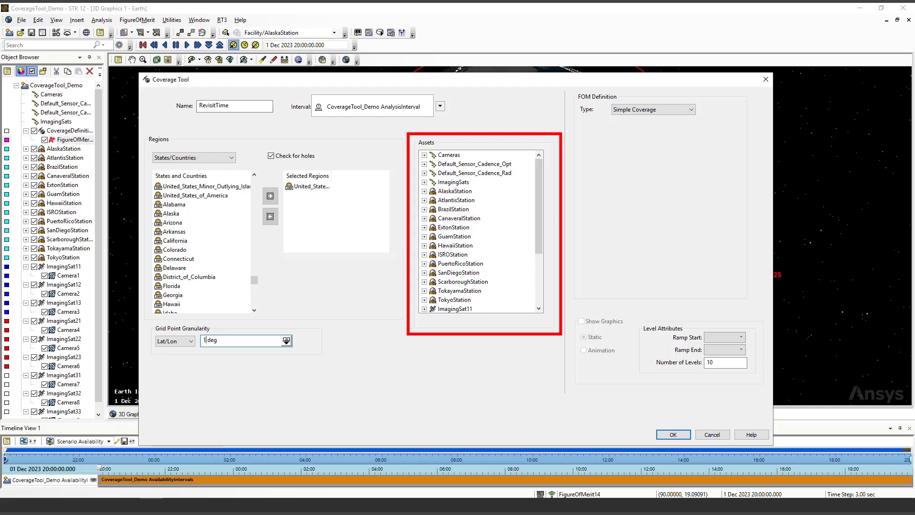
double_click(450, 159)
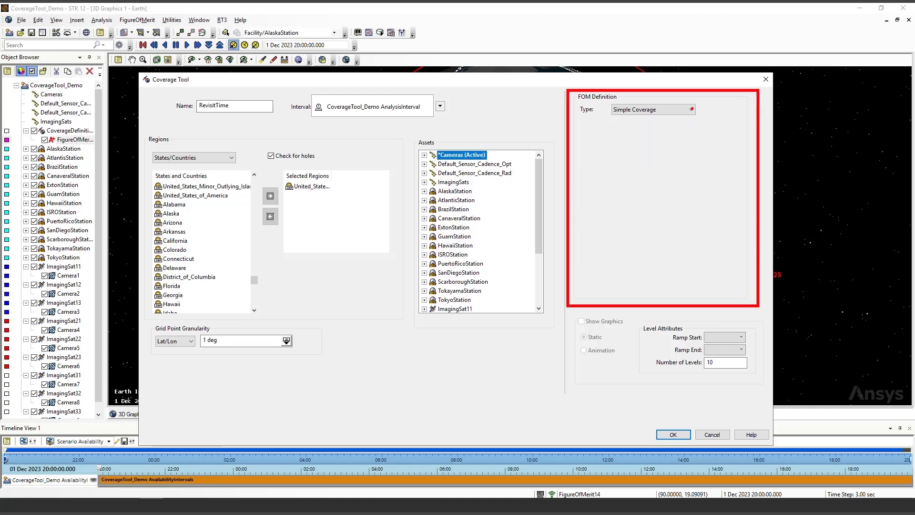
Step: Define the figure of merit as Revisit Time with the Minimum compute option
click(693, 111)
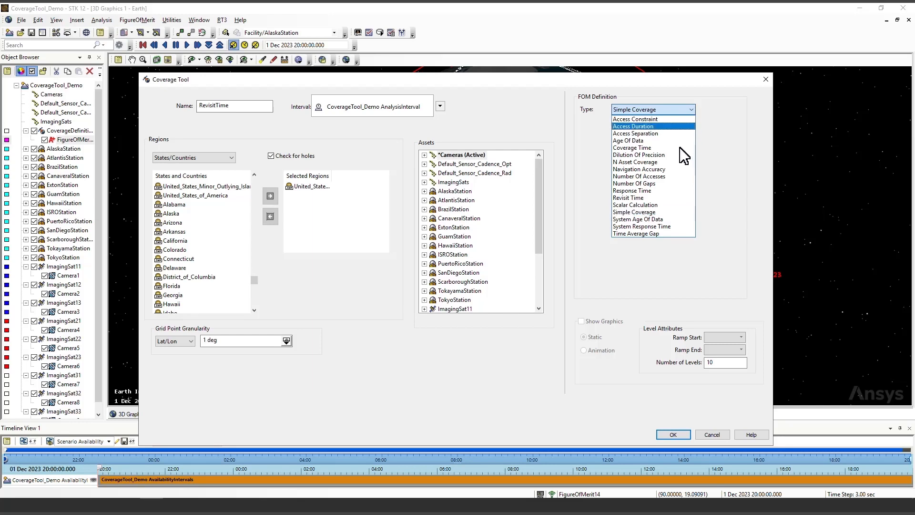
click(661, 198)
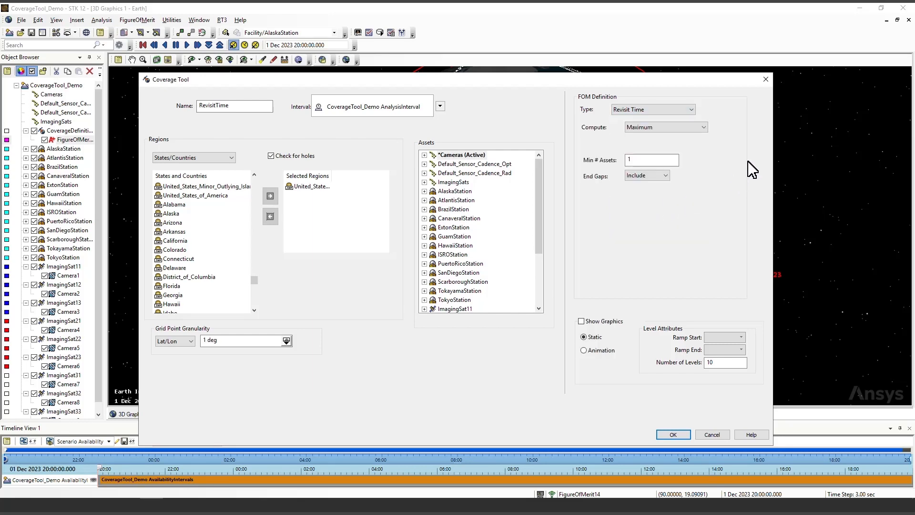
click(704, 128)
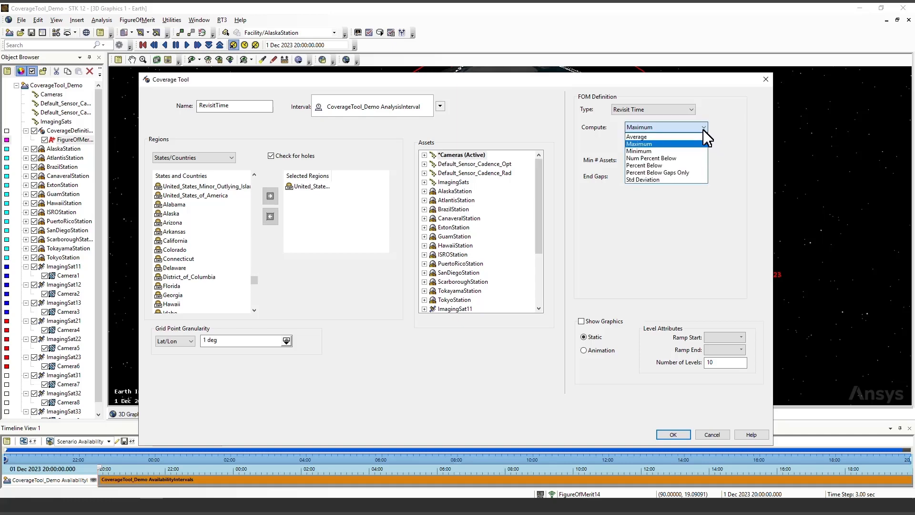
click(703, 151)
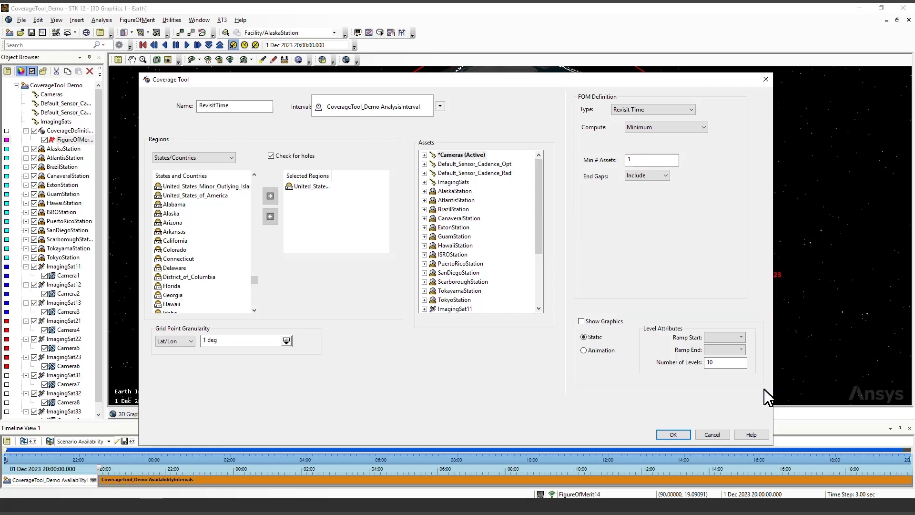
Step: Show Animation graphics with a color ramp from blue to red, then create the coverage definition and finish inserting objects
click(581, 322)
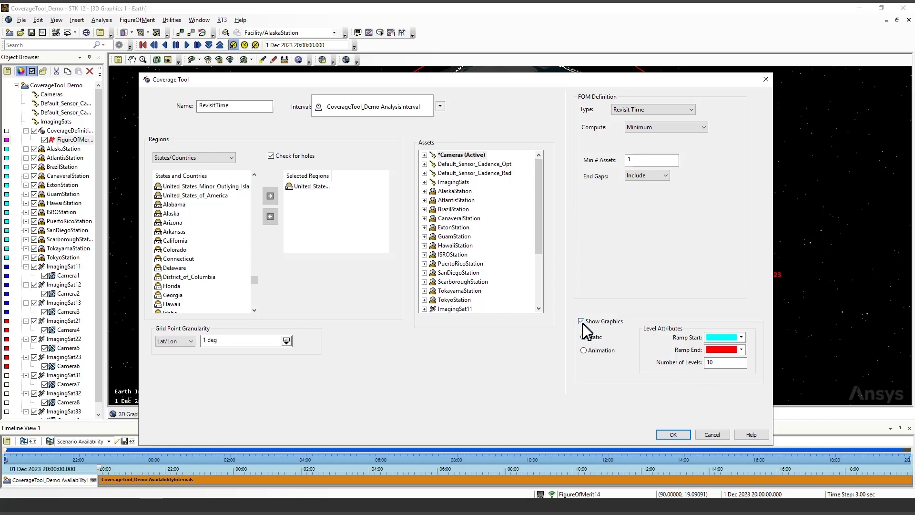
click(584, 351)
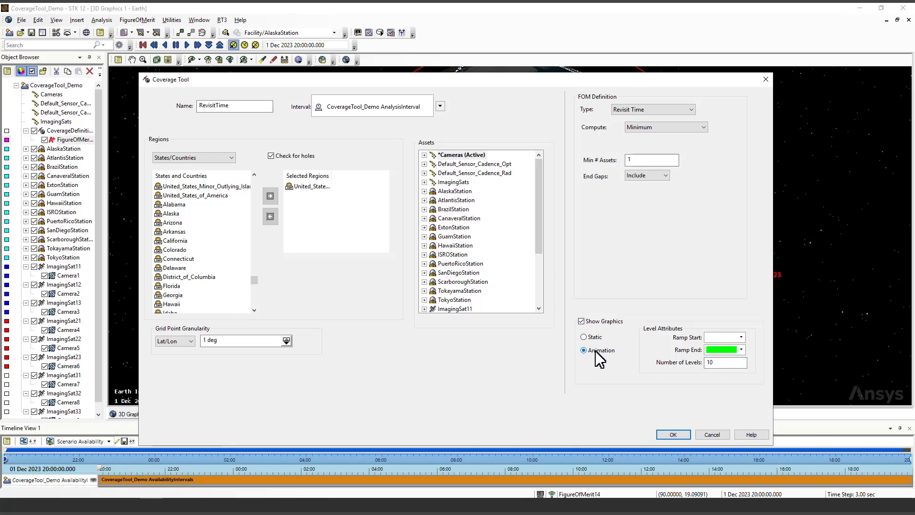
click(742, 350)
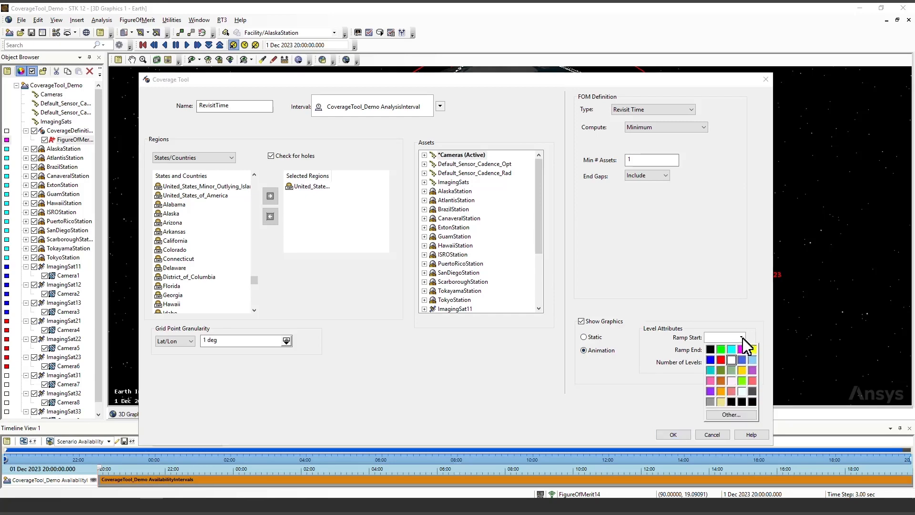
click(710, 360)
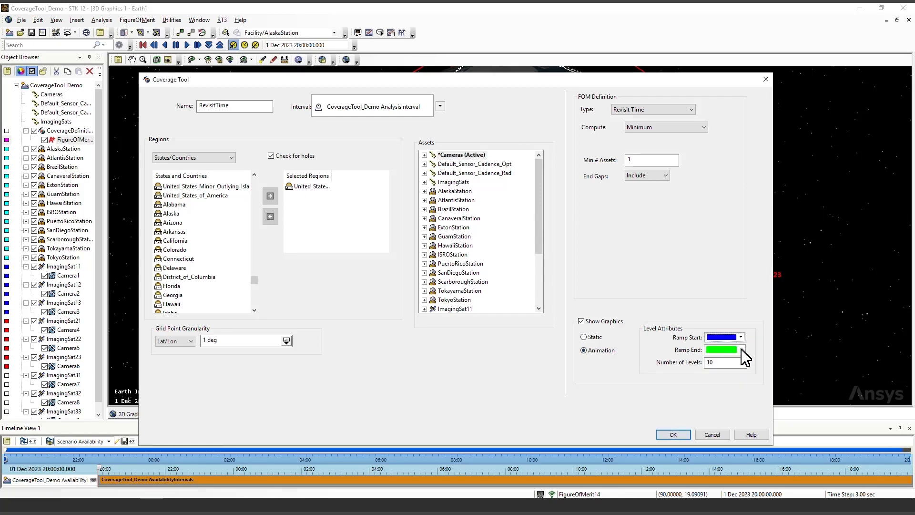
click(741, 350)
click(721, 371)
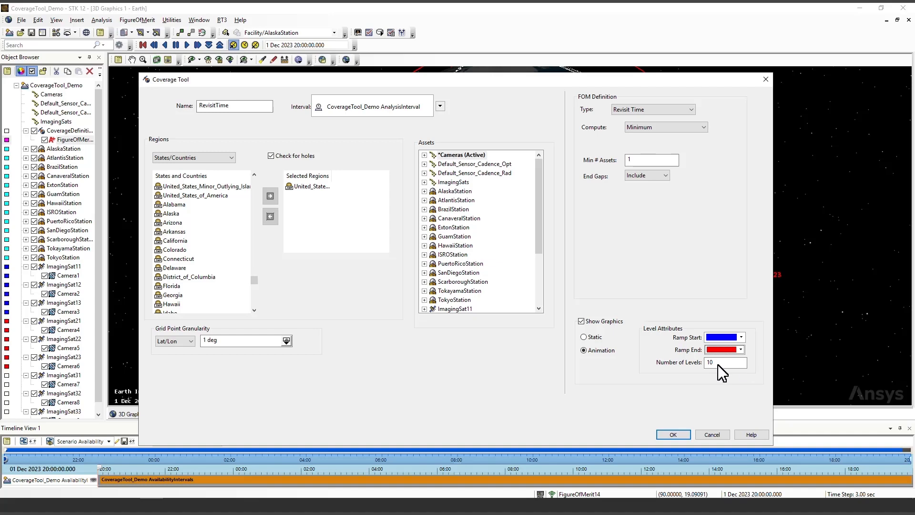
click(680, 434)
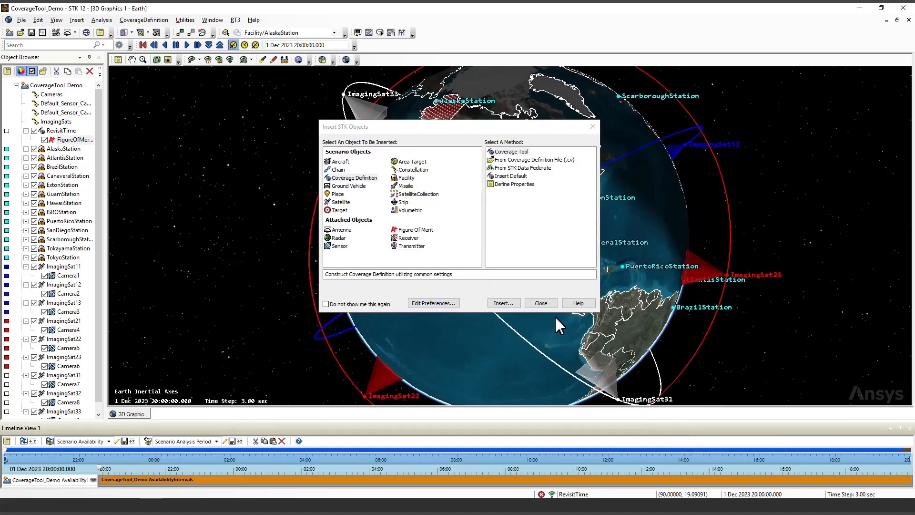
click(542, 305)
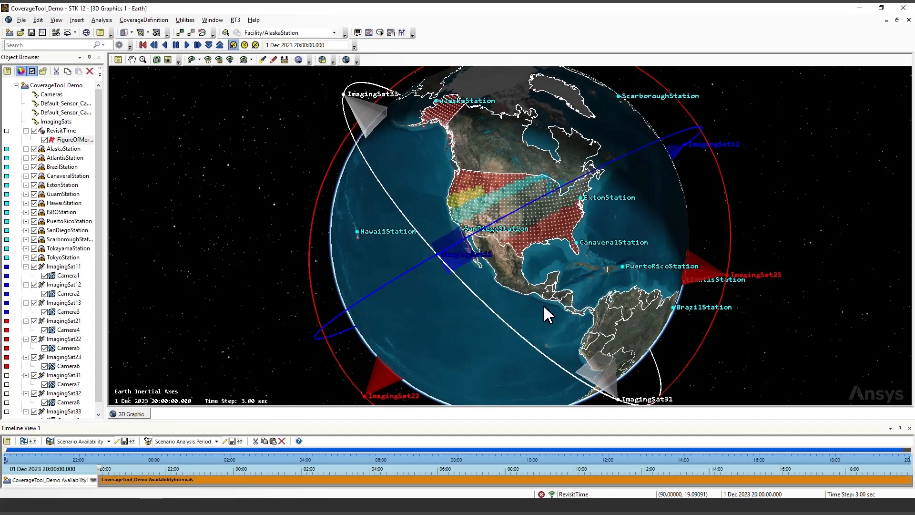
Step: Switch to the stored close-up view of the United States, then play the coverage animation and pause it
click(248, 60)
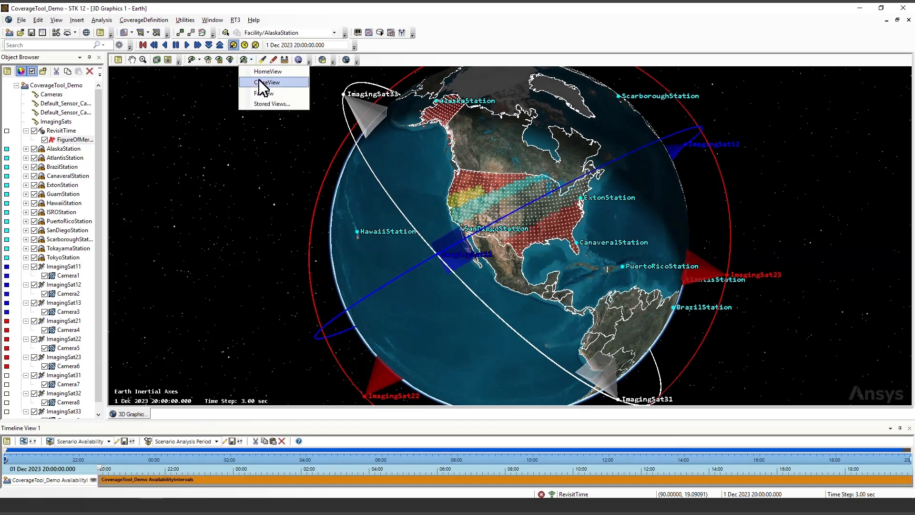
click(259, 82)
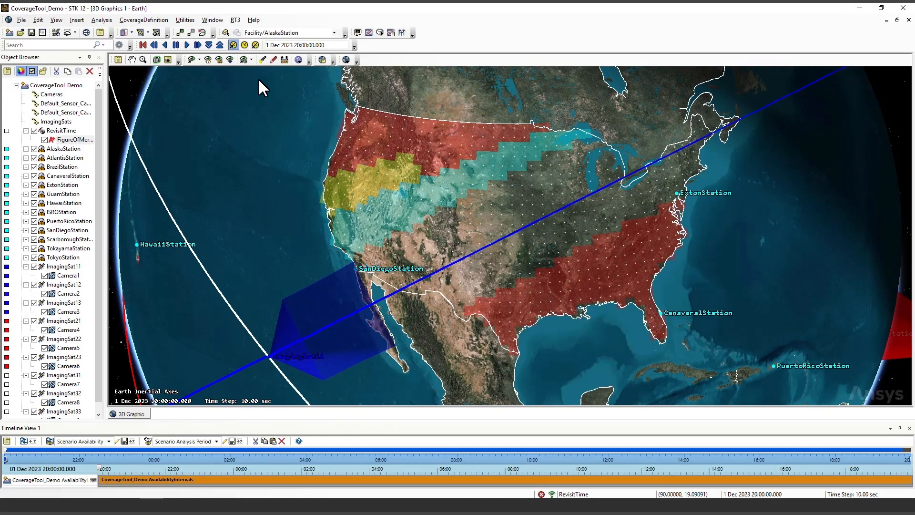
click(187, 45)
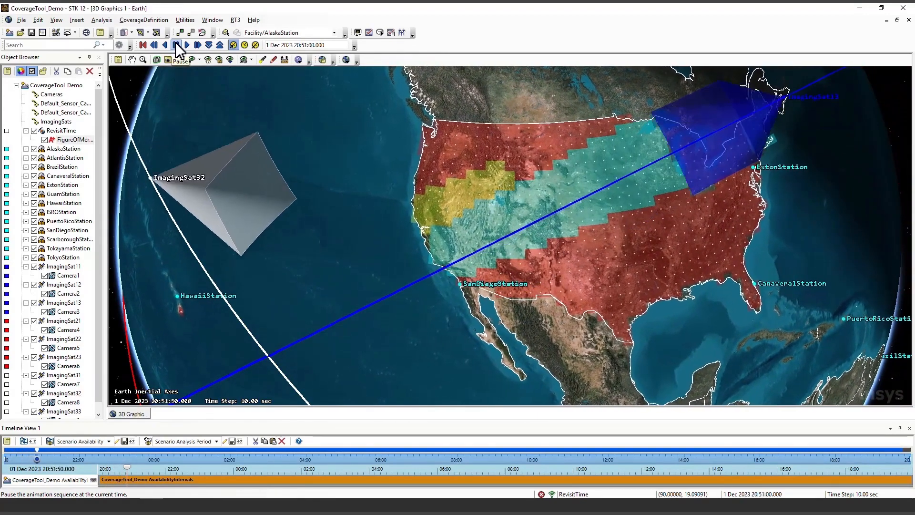
click(176, 46)
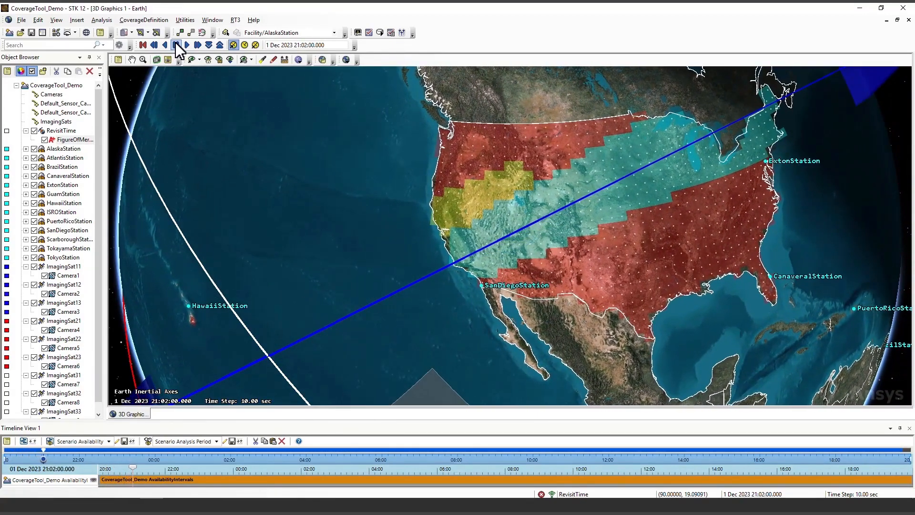